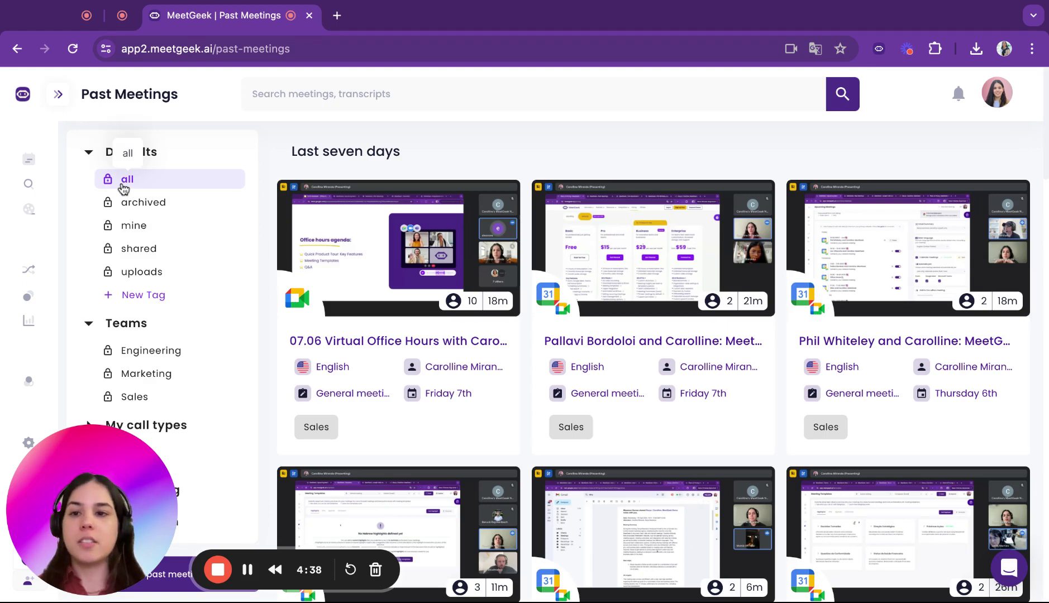
# Step: Cycle the feed through the Archived, My Meetings, Shared with me and Uploaded filters, then back to All
pyautogui.click(147, 204)
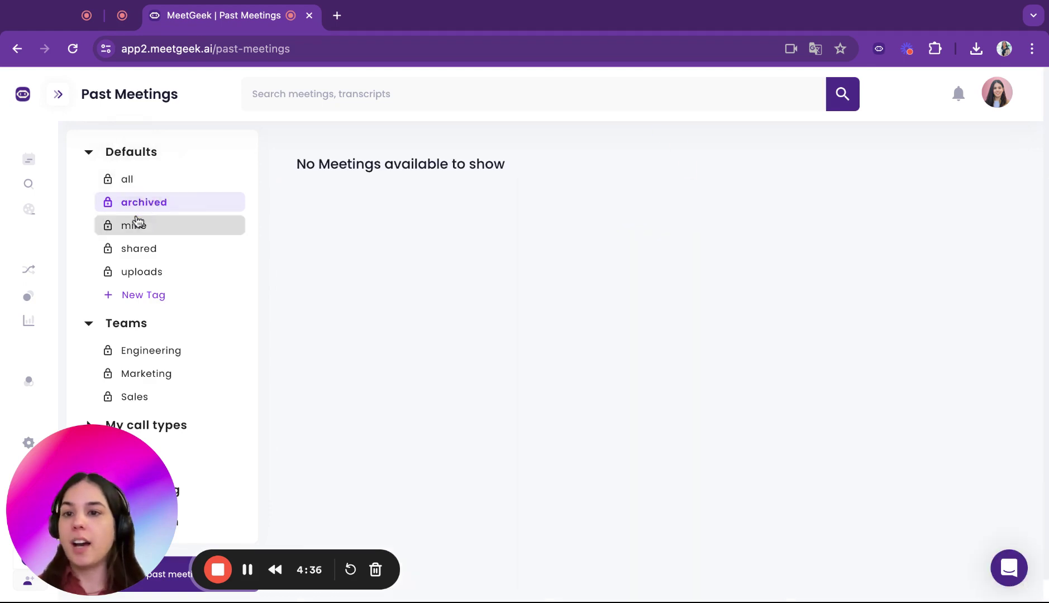
pyautogui.click(137, 223)
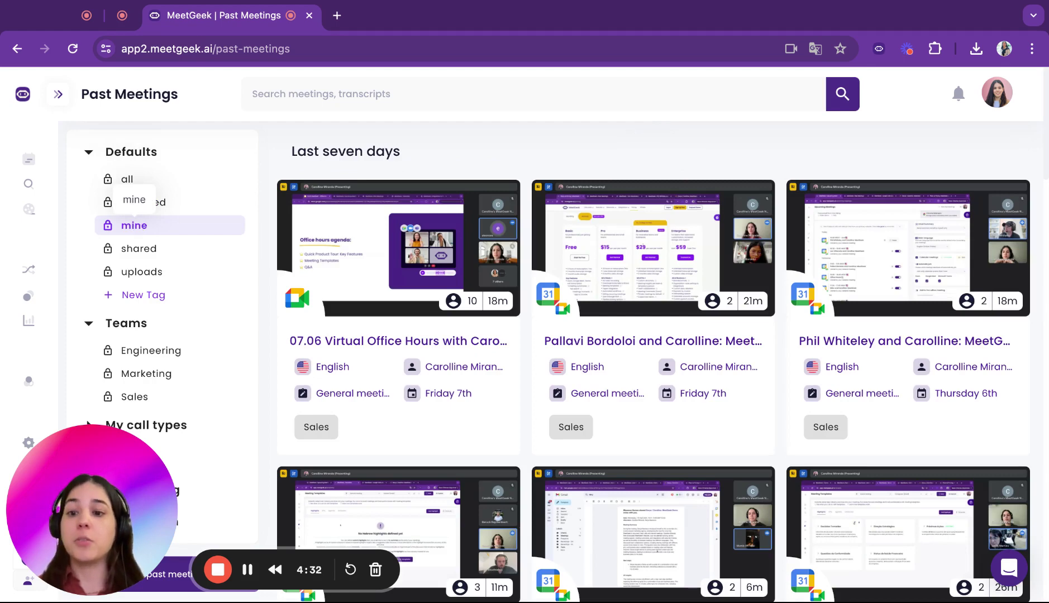
pyautogui.click(151, 254)
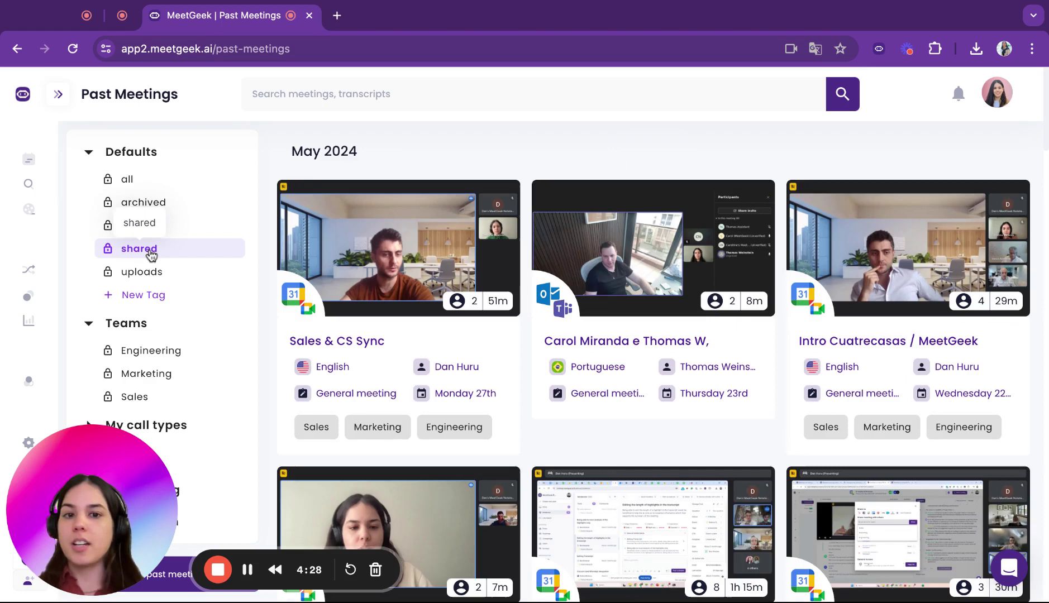
pyautogui.click(158, 277)
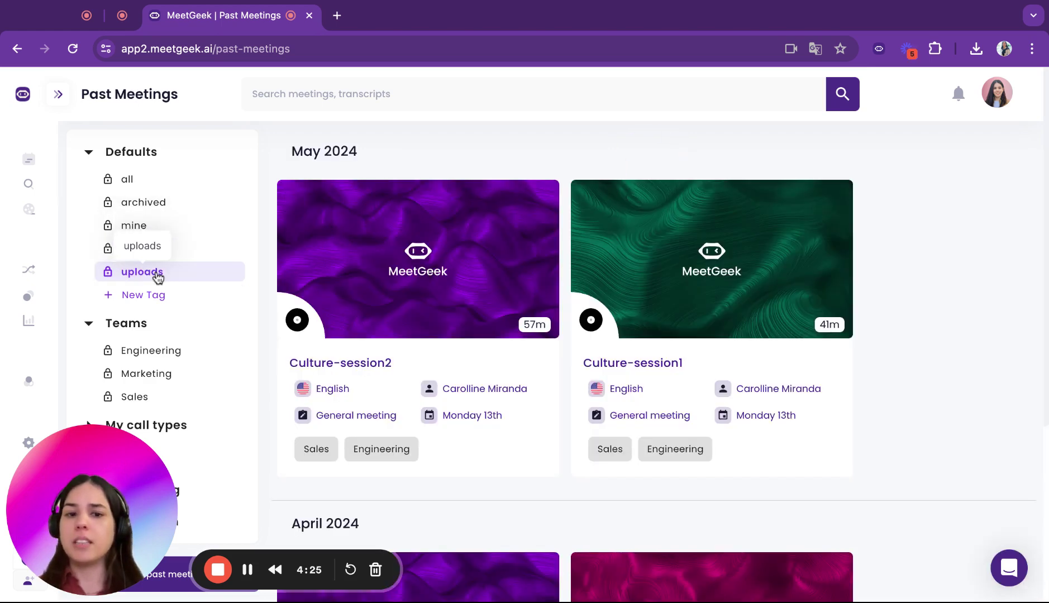
pyautogui.click(141, 179)
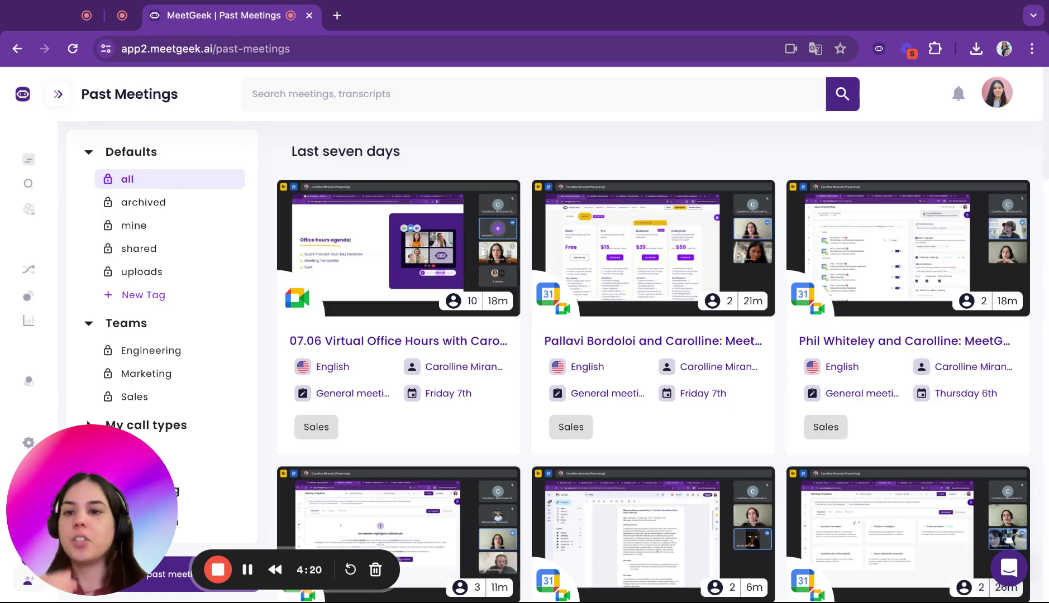
# Step: Filter past meetings by the Marketing team, then by the Sales team
pyautogui.scroll(-4, 262, 255)
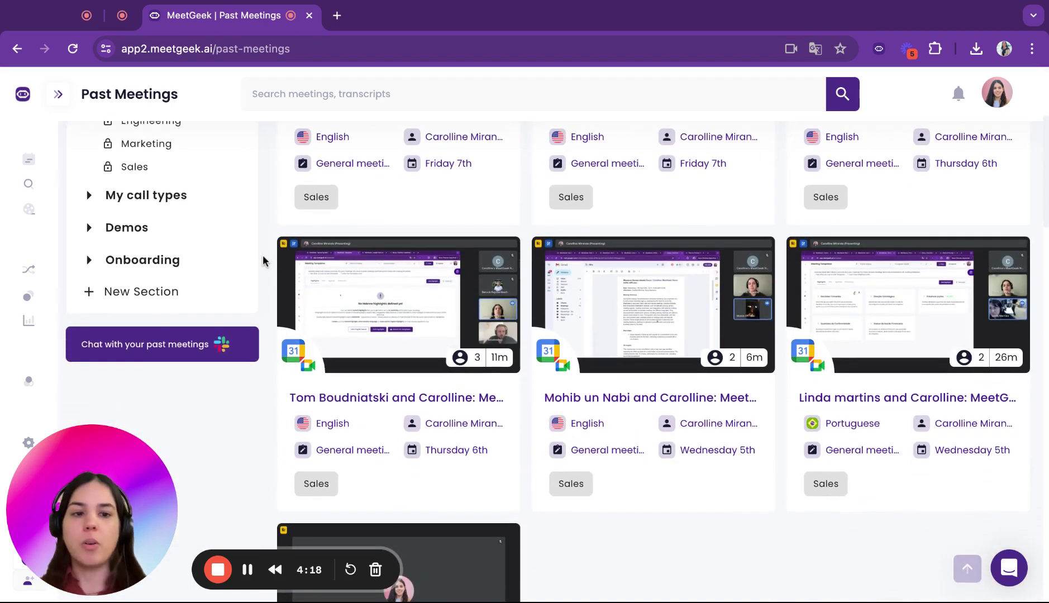
pyautogui.scroll(-2, 263, 259)
pyautogui.scroll(6, 262, 260)
pyautogui.scroll(-2, 263, 260)
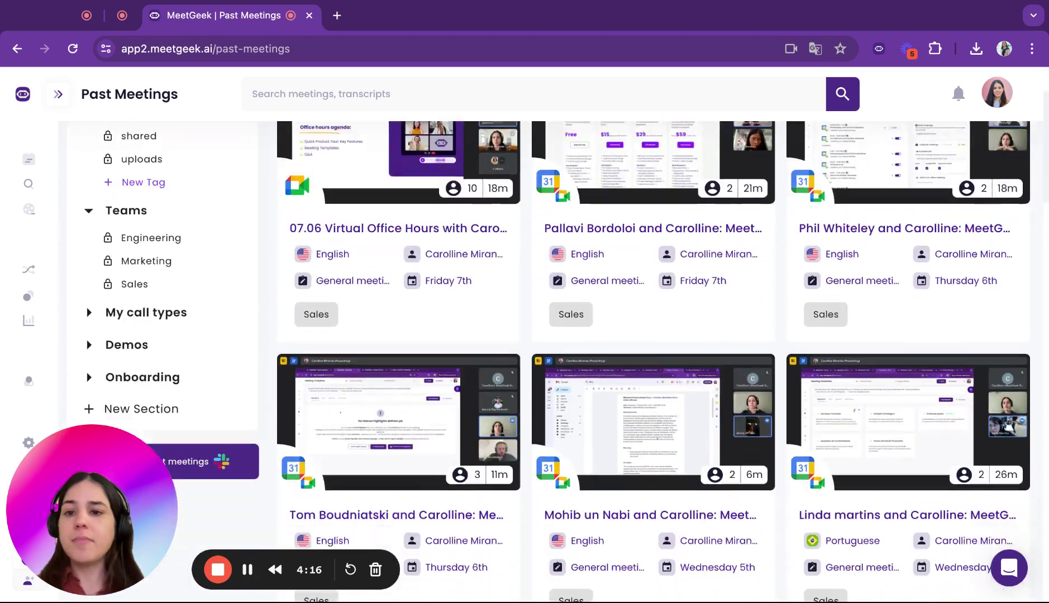
pyautogui.scroll(-2, 262, 260)
pyautogui.moveTo(25, 346)
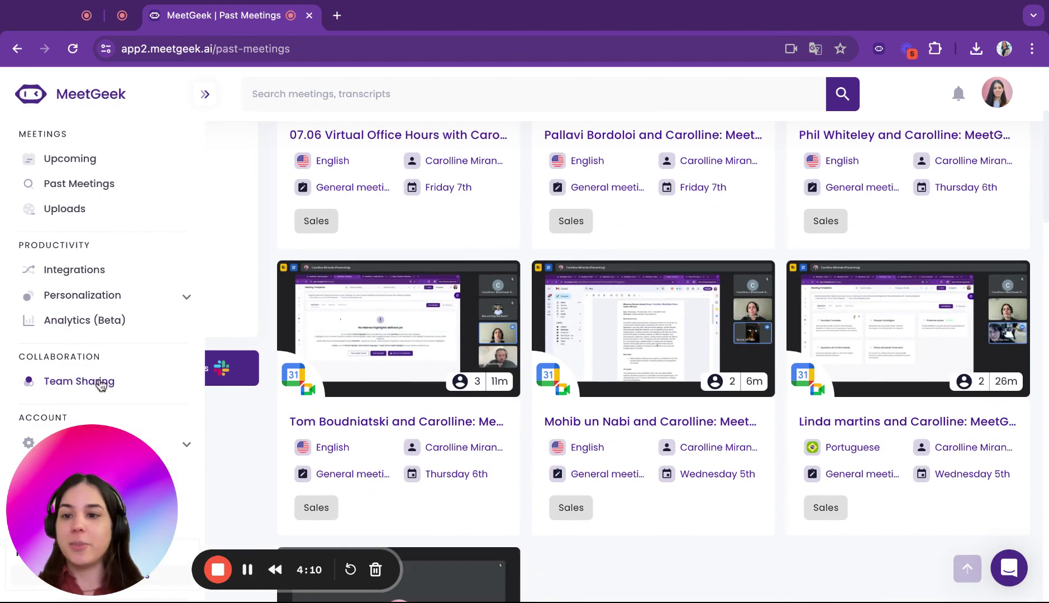
pyautogui.scroll(2, 268, 292)
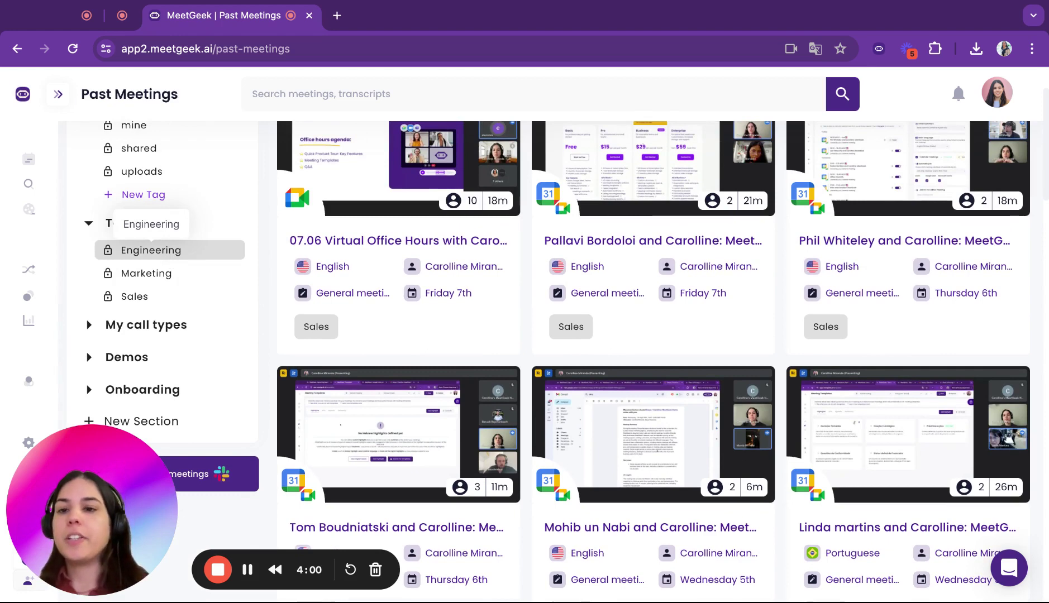
pyautogui.click(150, 275)
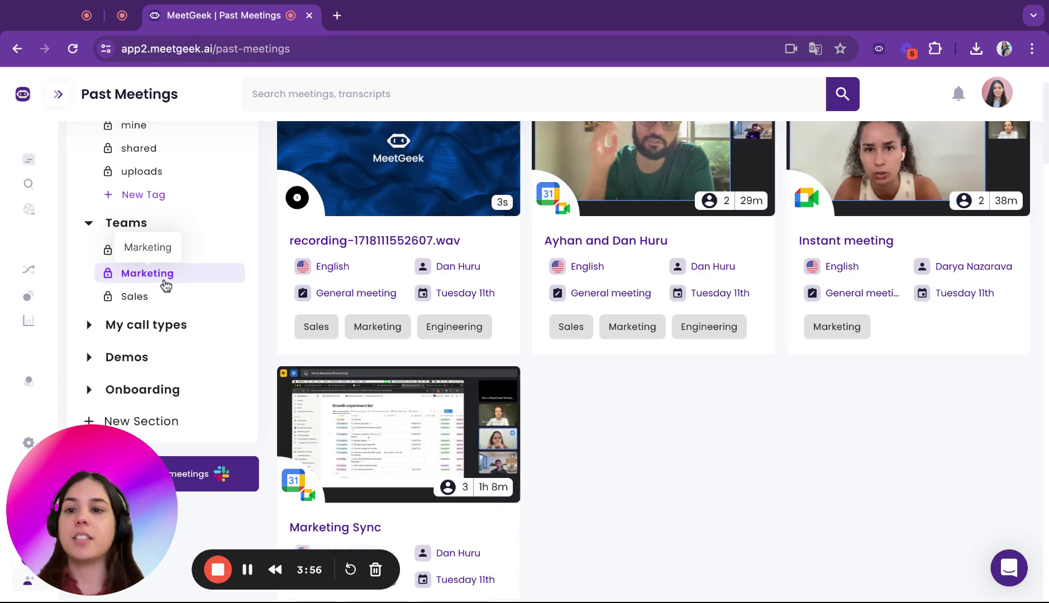
pyautogui.click(139, 299)
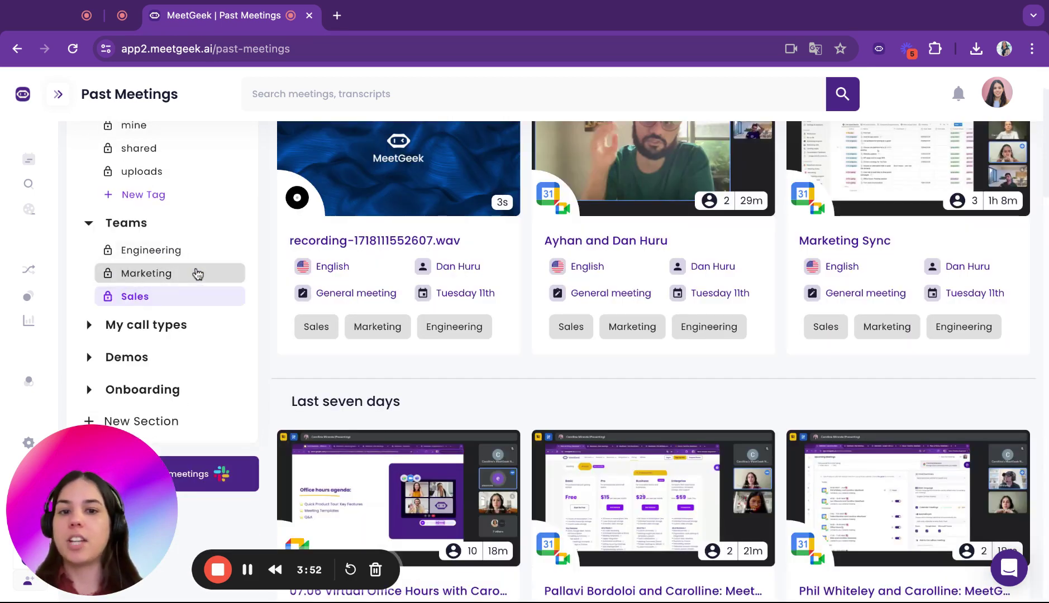
pyautogui.scroll(-1, 195, 251)
pyautogui.scroll(3, 195, 251)
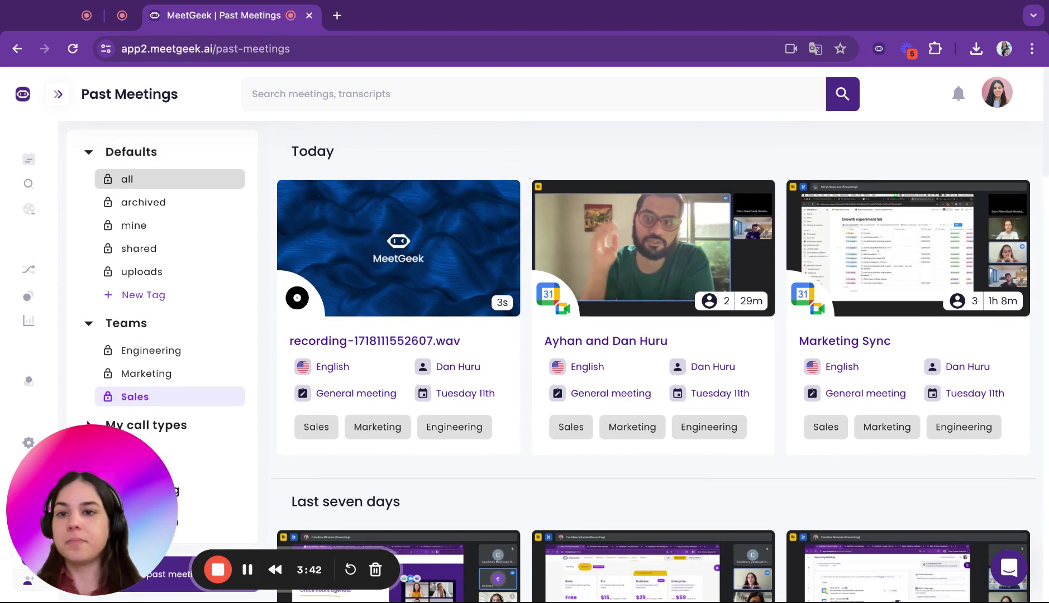
# Step: Return to all meetings, then open and cancel the New Section form without creating one
pyautogui.click(127, 179)
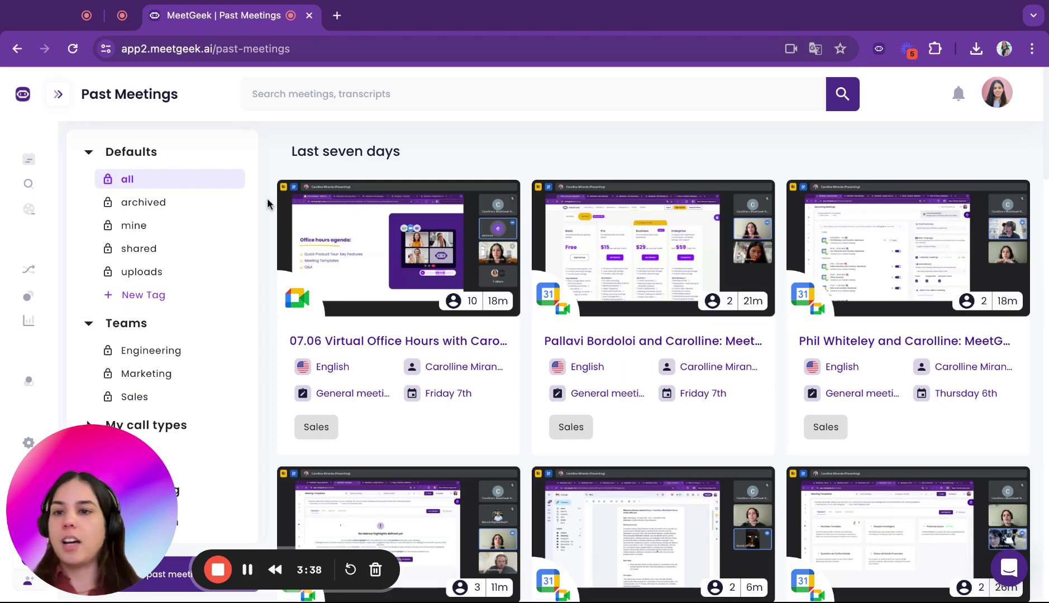
pyautogui.scroll(-3, 267, 198)
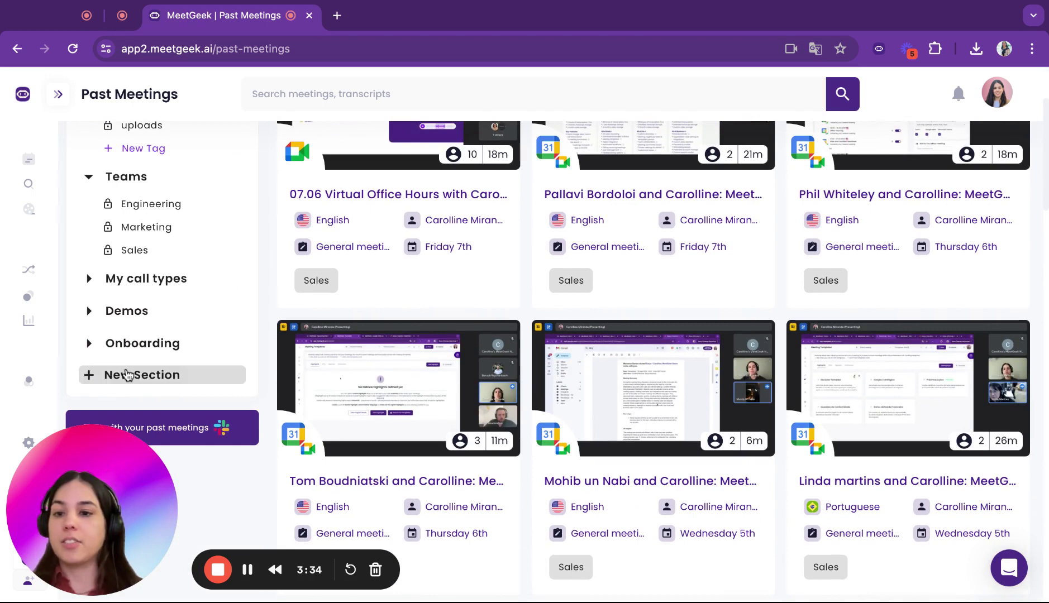
pyautogui.click(128, 375)
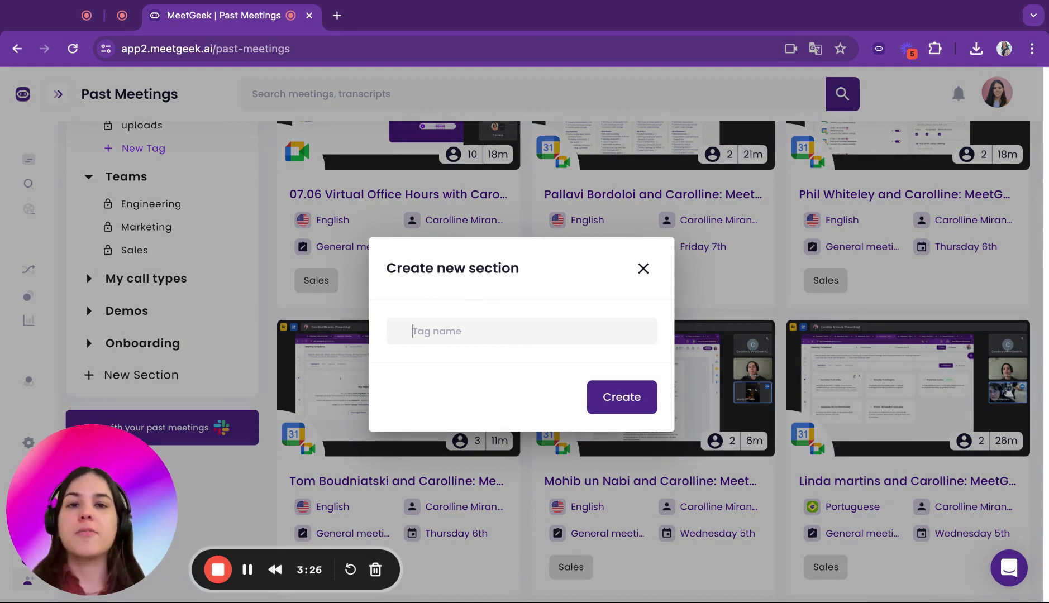
pyautogui.click(643, 271)
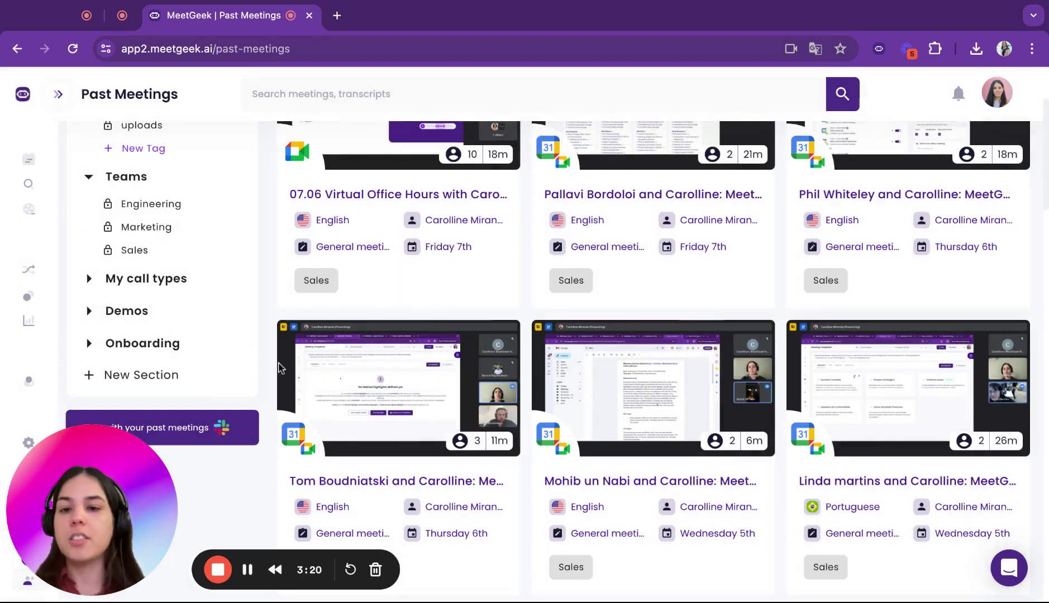
# Step: Drag two second-row meeting cards into the Demos section
pyautogui.moveTo(364, 406); pyautogui.dragTo(395, 407)
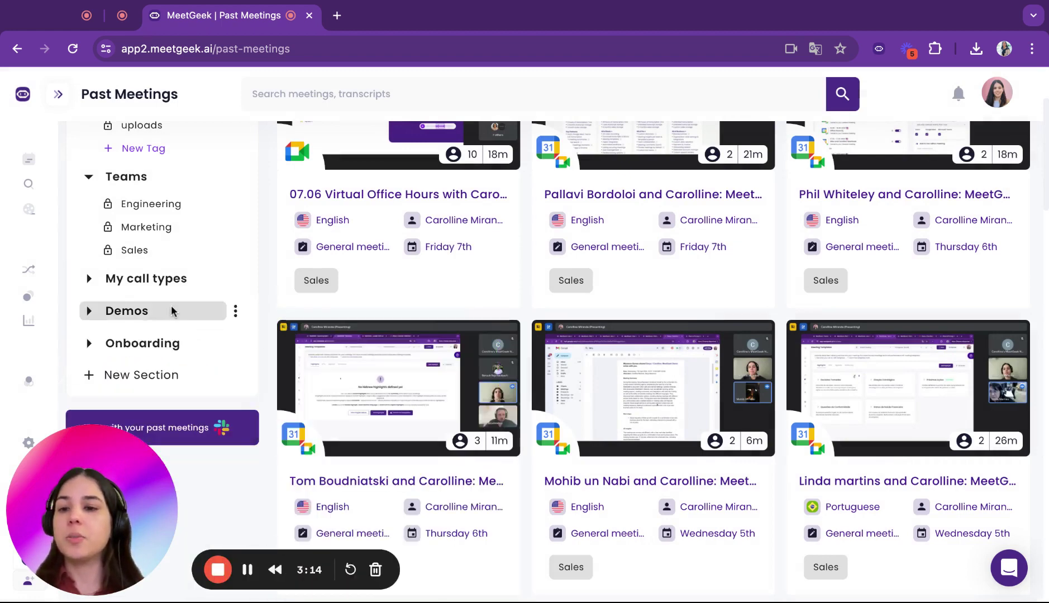
pyautogui.scroll(1, 335, 280)
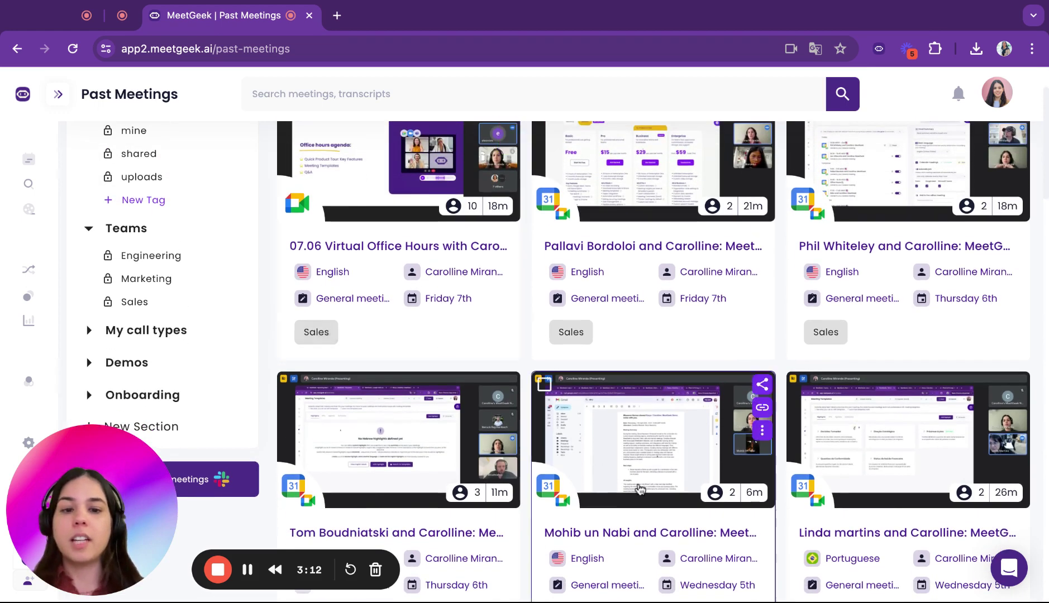
pyautogui.moveTo(637, 492); pyautogui.dragTo(642, 489)
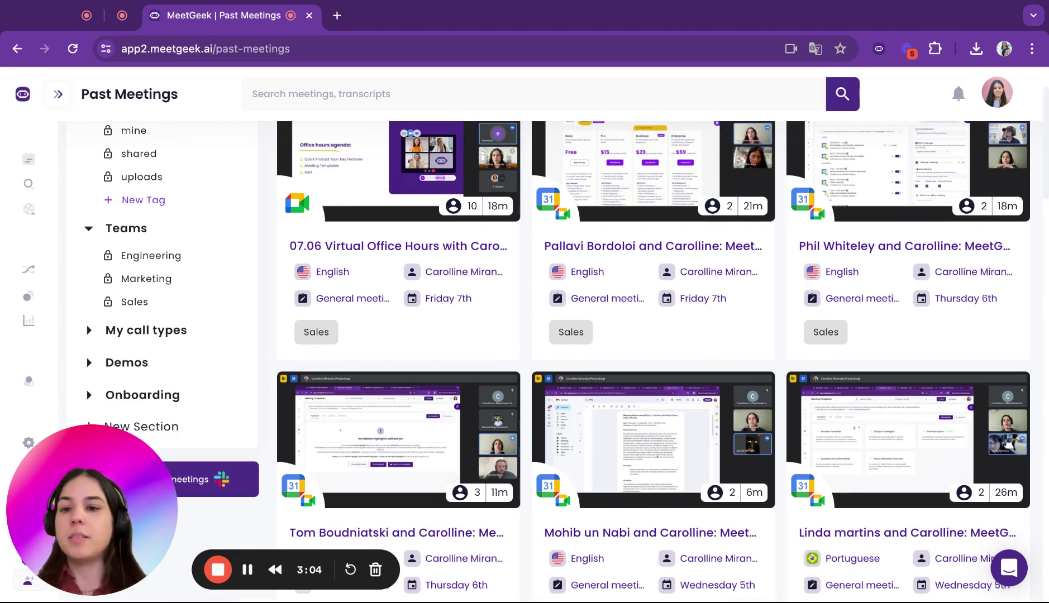
pyautogui.scroll(1, 557, 358)
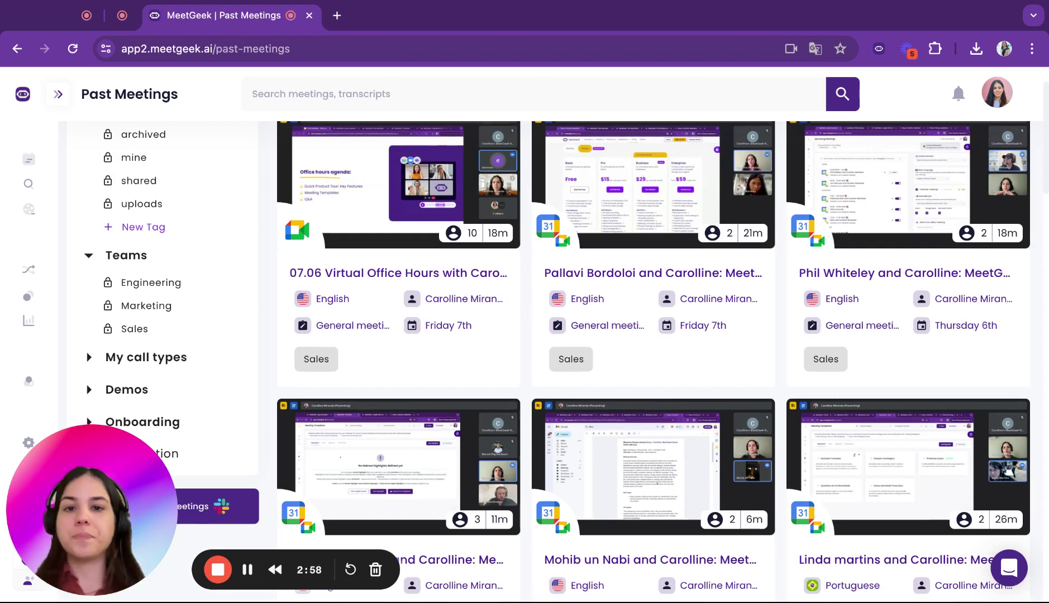
pyautogui.scroll(3, 557, 357)
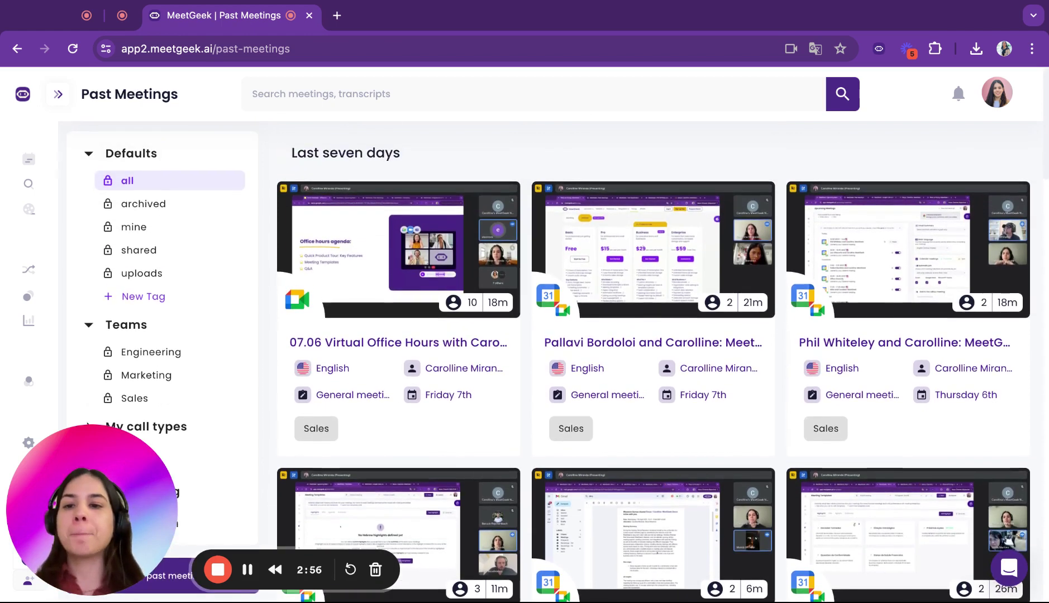
pyautogui.moveTo(509, 215)
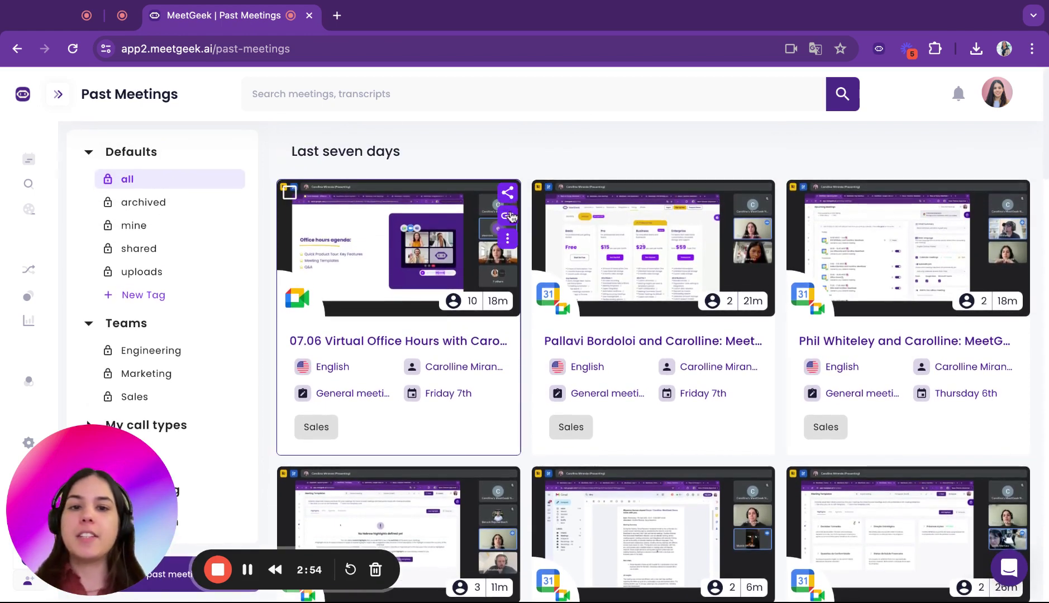
pyautogui.click(508, 239)
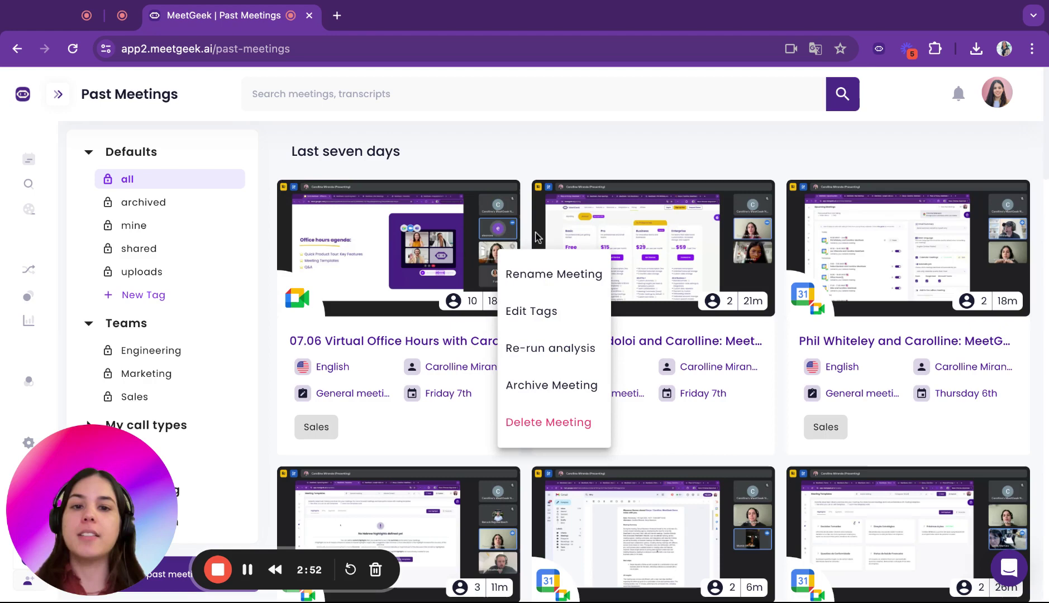
pyautogui.click(507, 239)
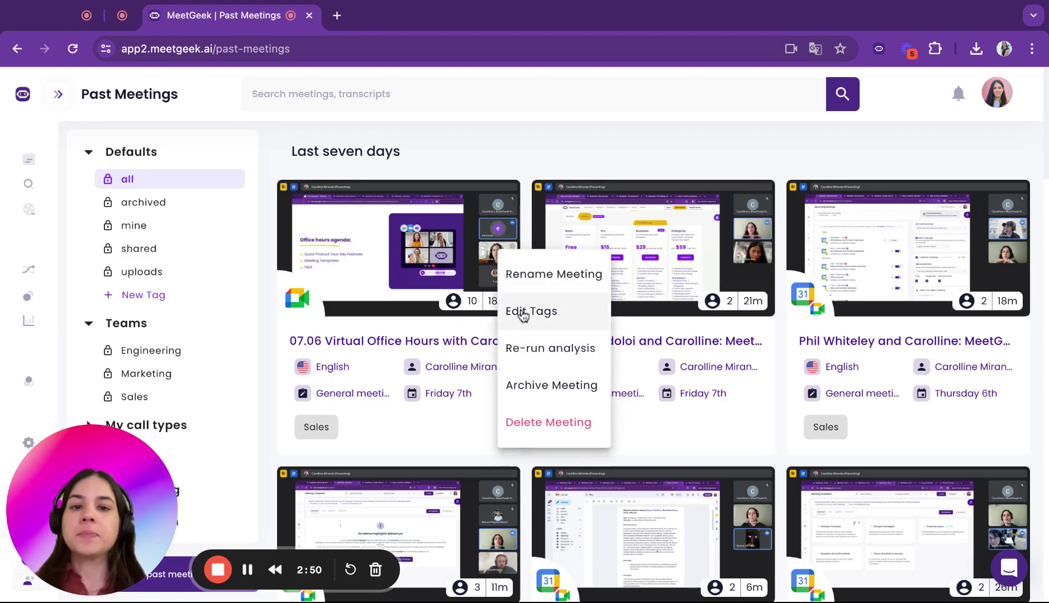
pyautogui.click(523, 314)
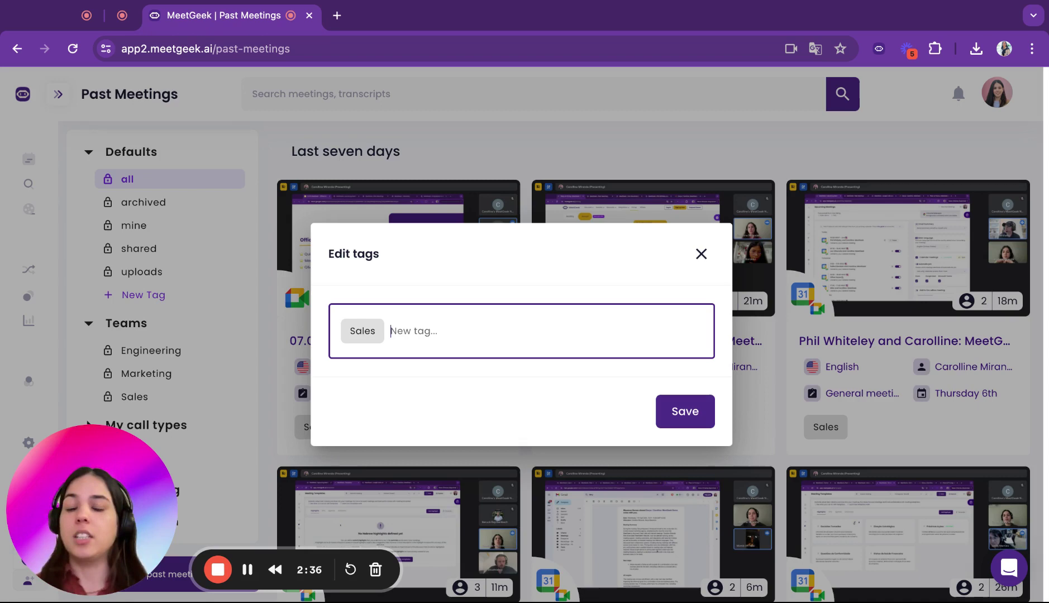
pyautogui.click(701, 255)
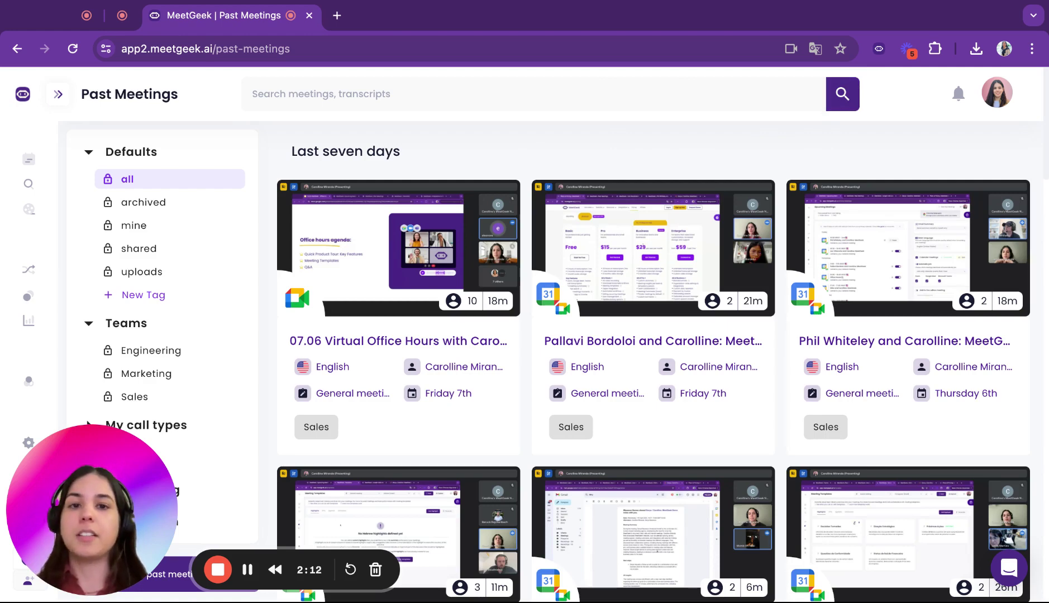
# Step: Copy the first meeting's link, then open its sharing options to review team suggestions
pyautogui.moveTo(506, 199)
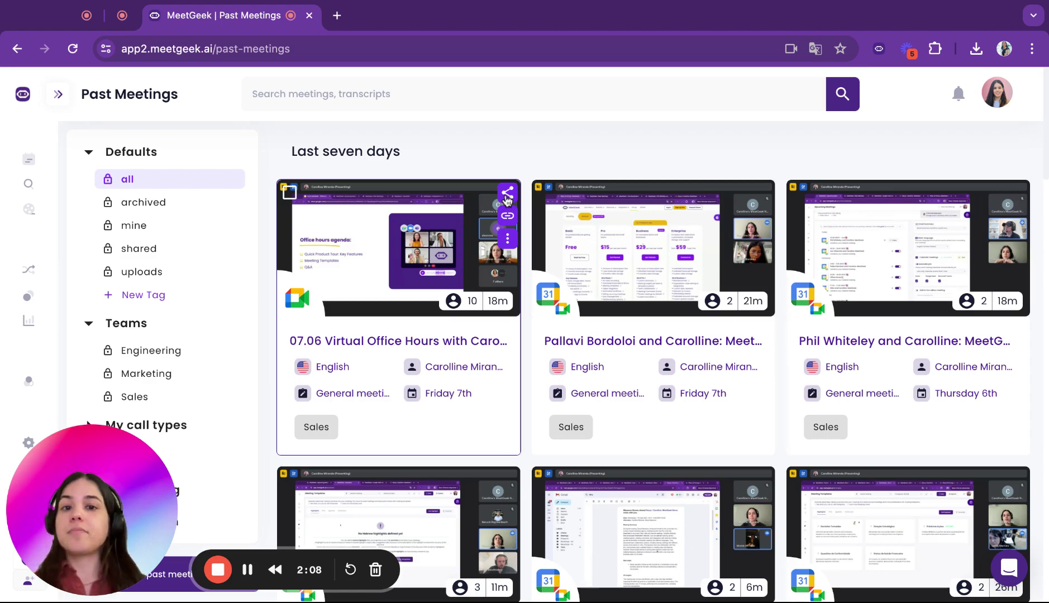
pyautogui.click(509, 220)
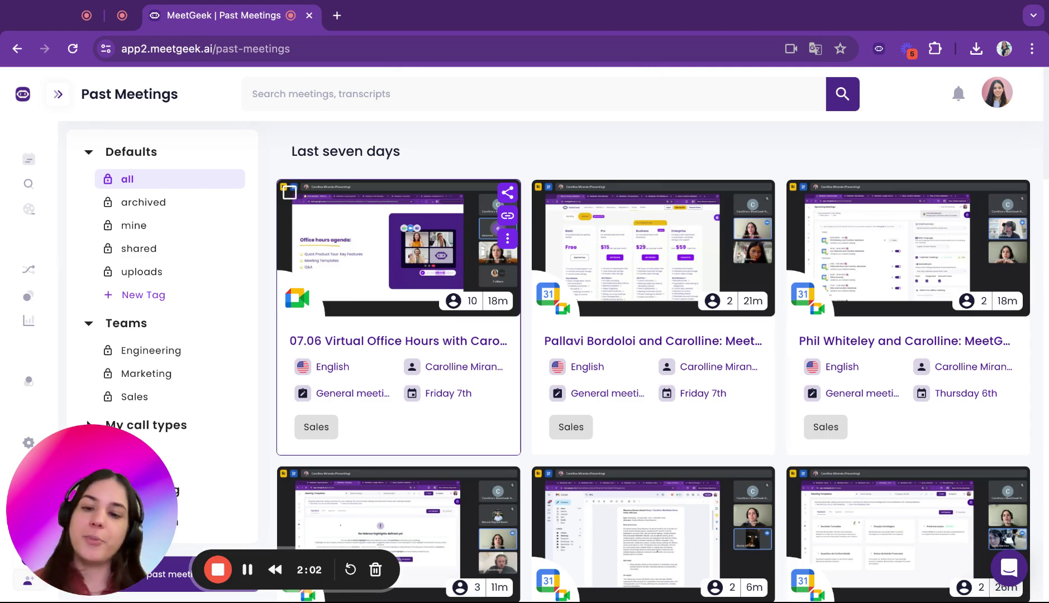
pyautogui.click(507, 193)
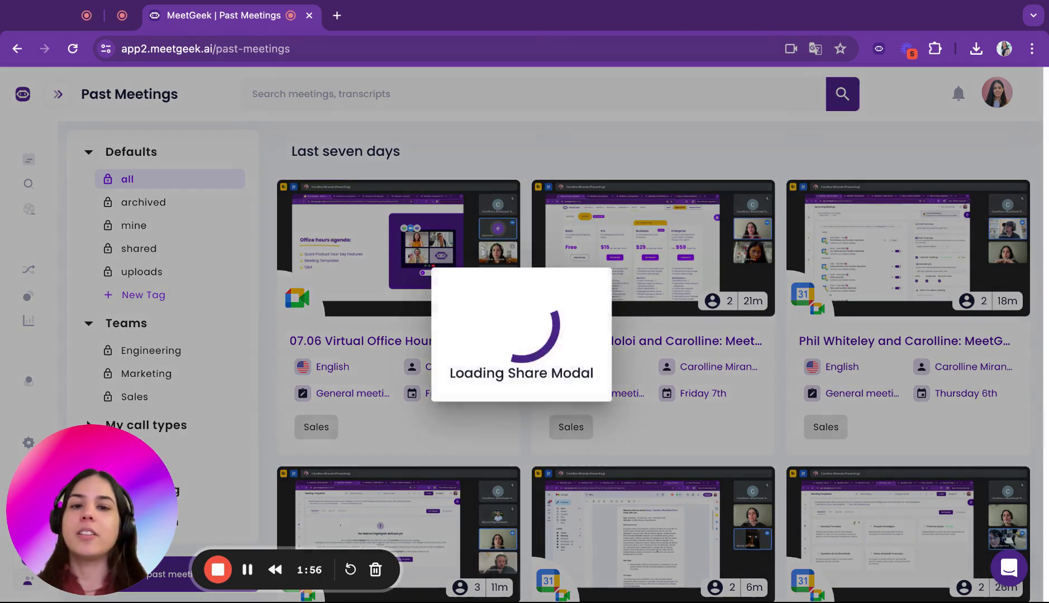
pyautogui.click(458, 267)
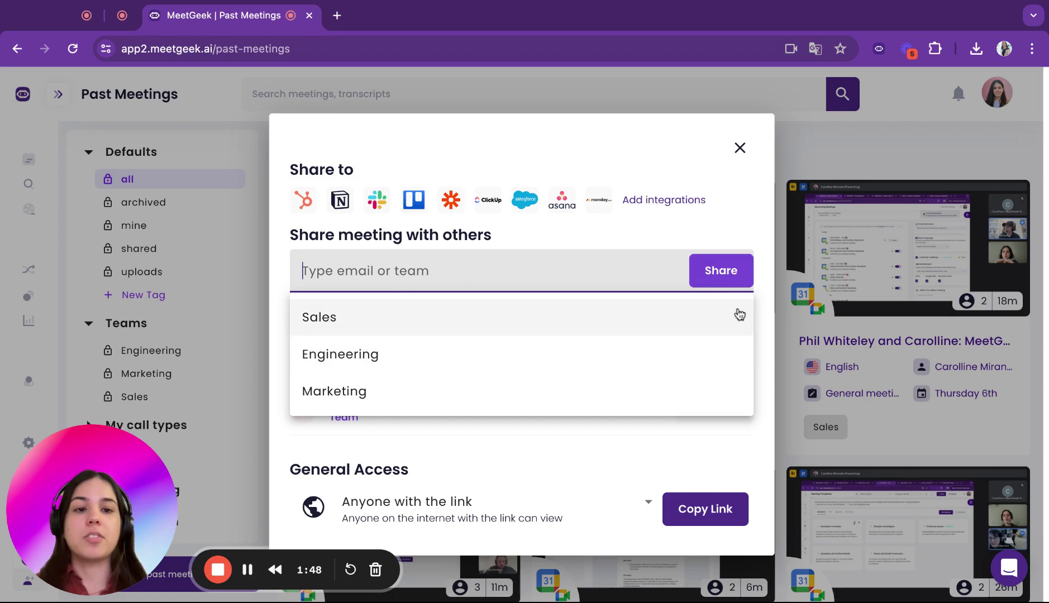
pyautogui.click(753, 443)
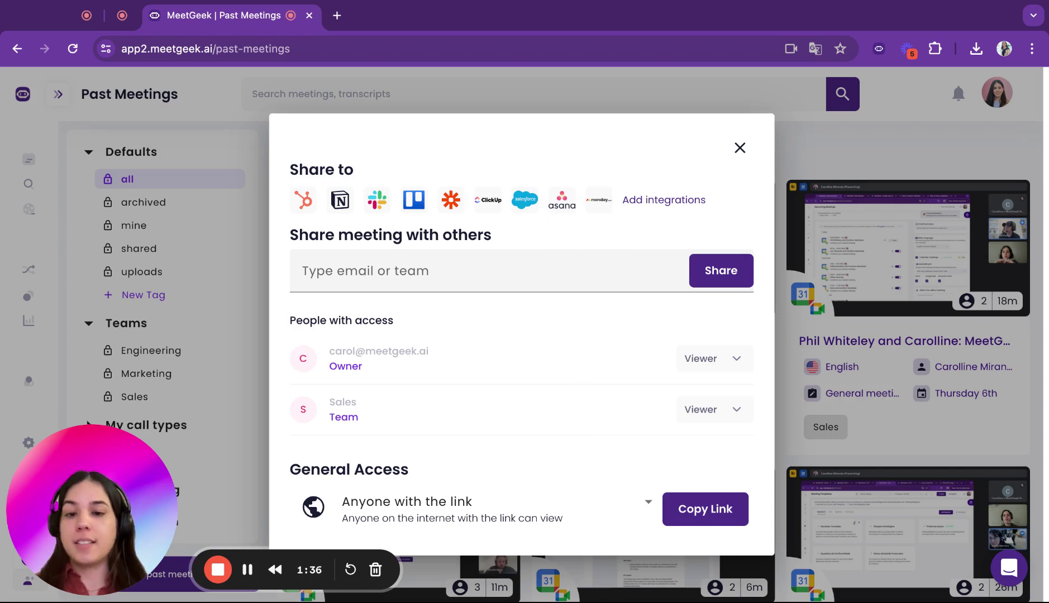
# Step: Keep general access at Anyone with the link, copy the share link, and close sharing
pyautogui.click(406, 501)
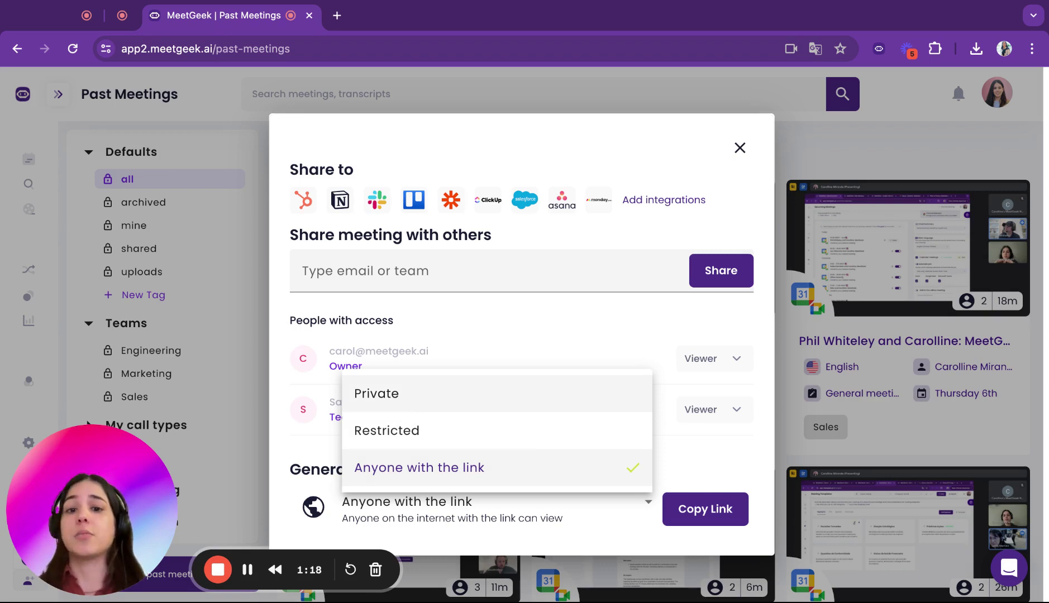
pyautogui.click(705, 519)
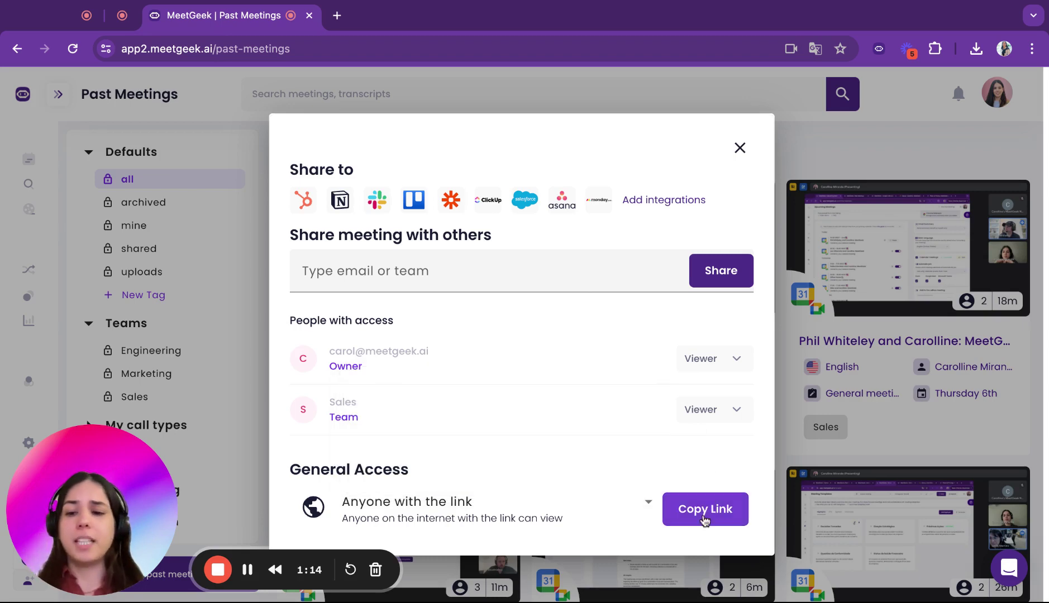
pyautogui.click(740, 148)
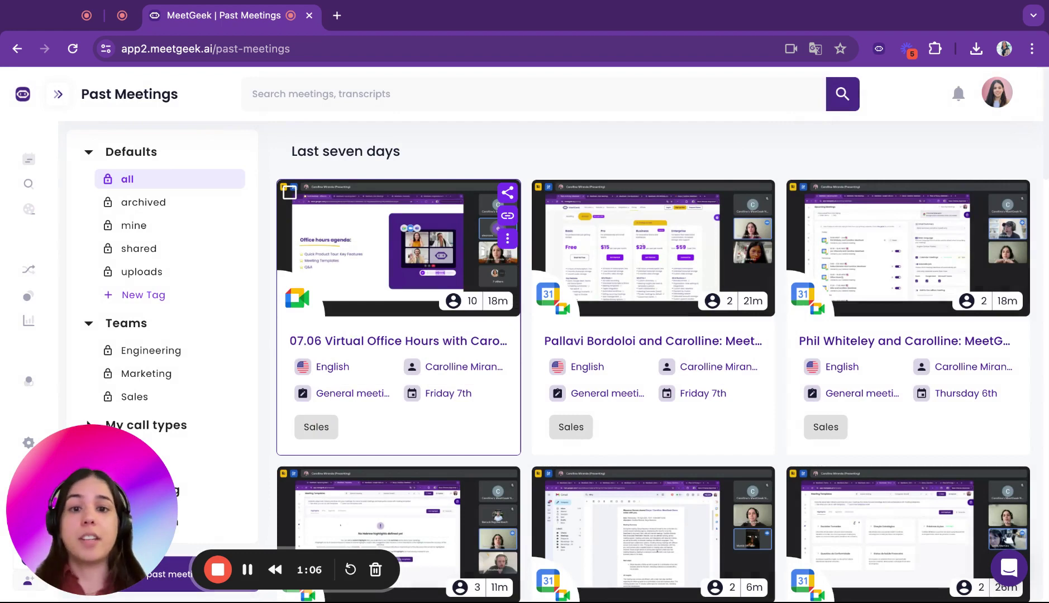
pyautogui.click(507, 238)
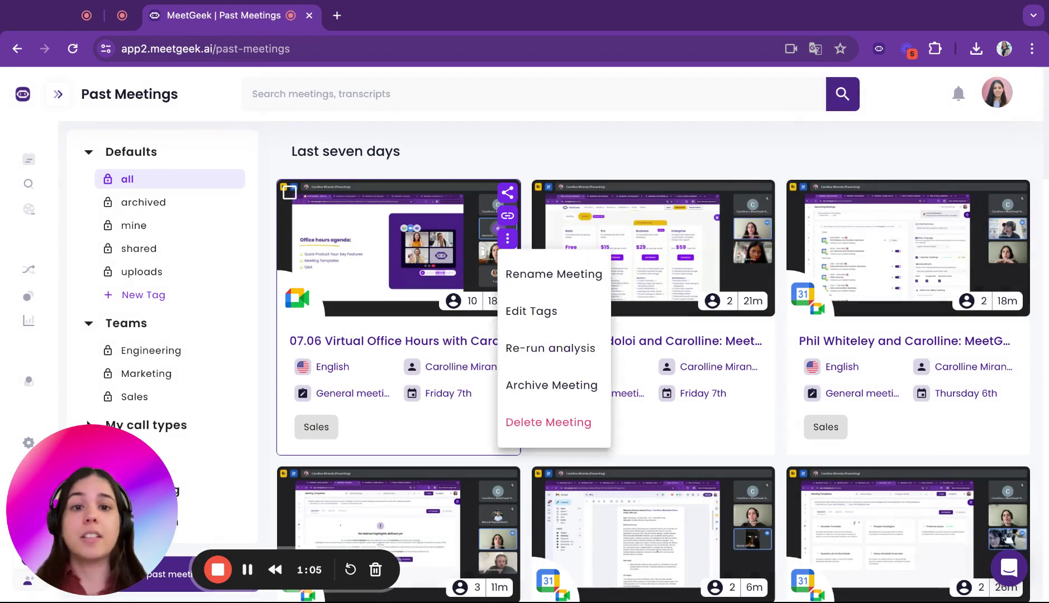
pyautogui.click(549, 350)
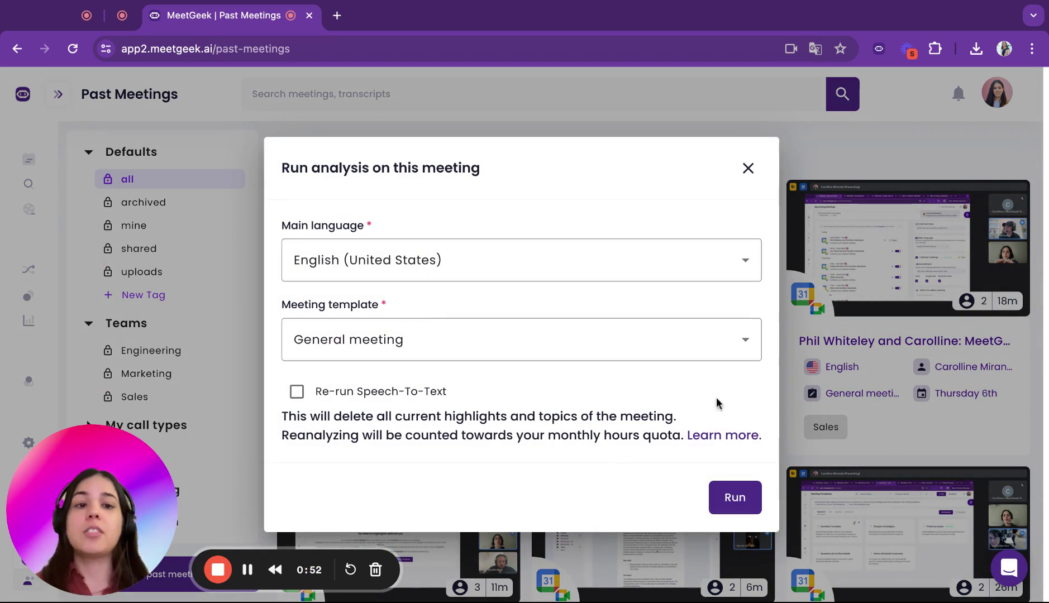
pyautogui.click(748, 168)
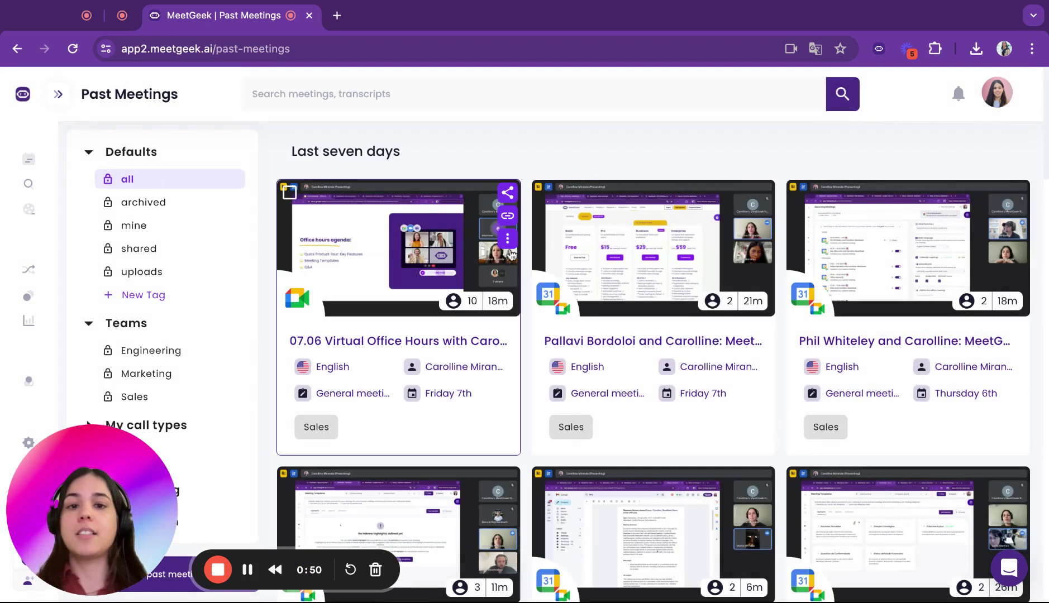
pyautogui.click(512, 247)
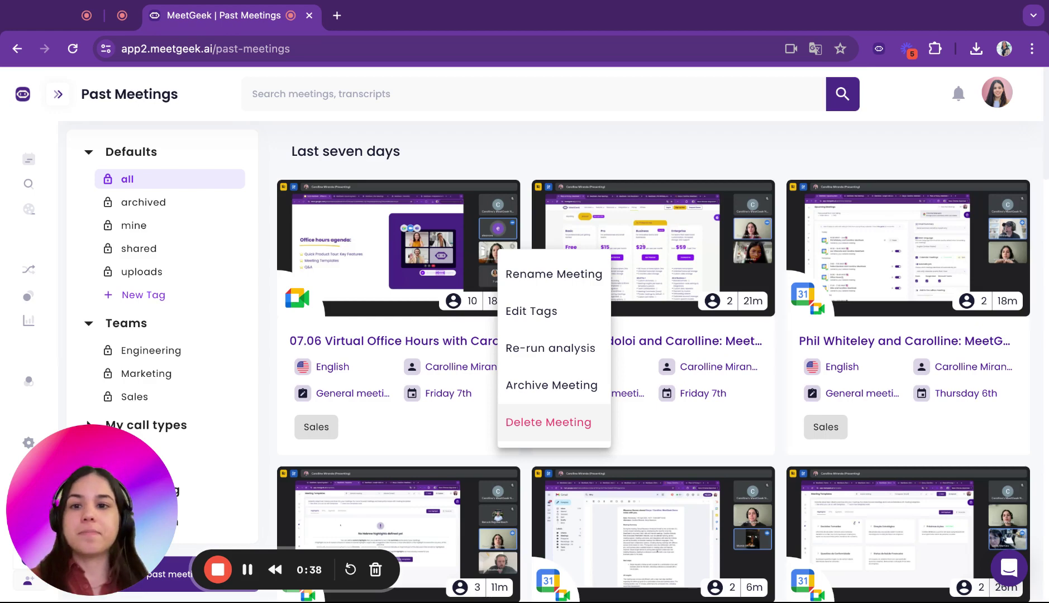
pyautogui.click(476, 161)
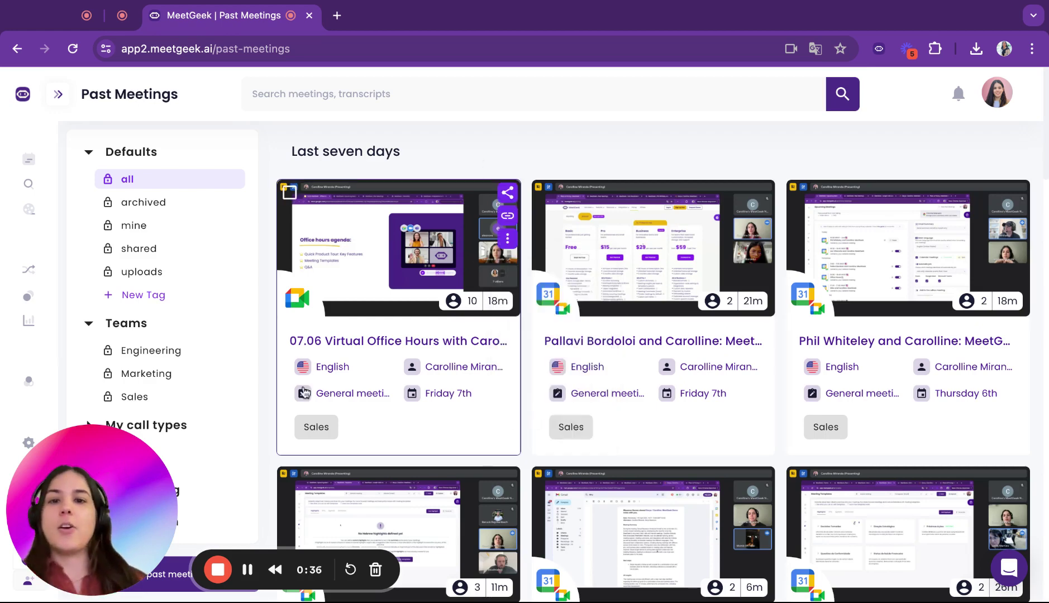
pyautogui.scroll(-3, 268, 403)
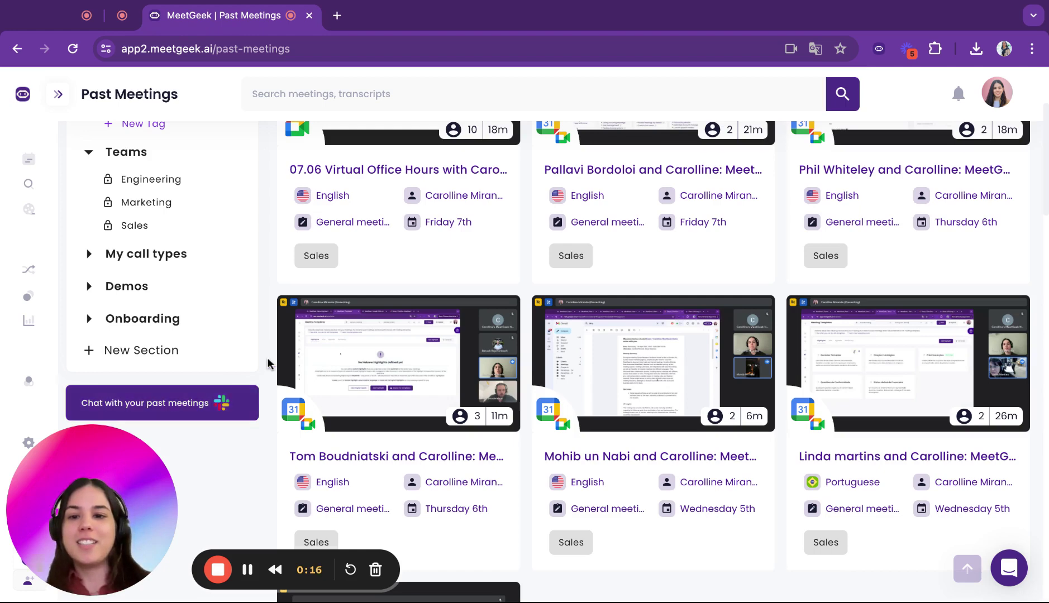
pyautogui.scroll(3, 267, 358)
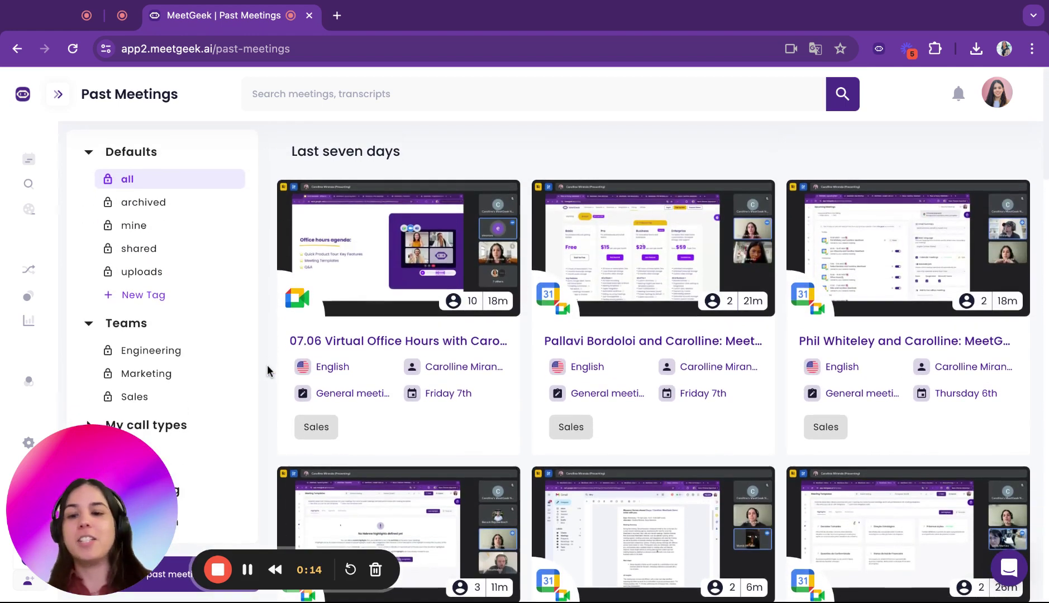